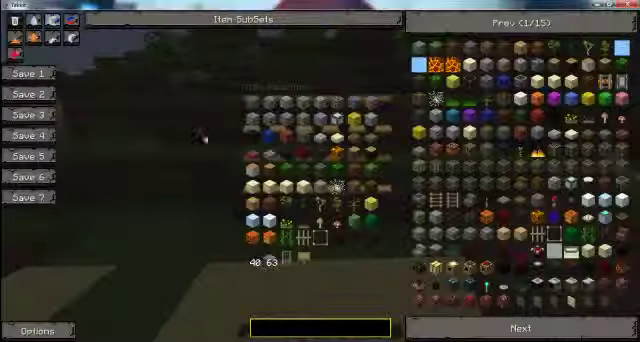
Step: Close the inventory to return to the beach holding nether brick fence
key("e")
scroll(320, 171, "up", 3)
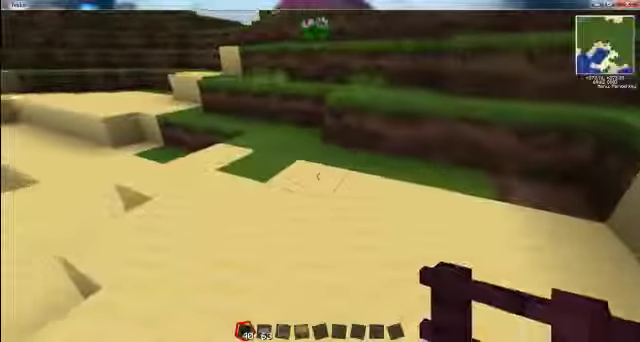
Step: Place two joined nether brick fence posts on the sand to start the jail walls
right_click(320, 171)
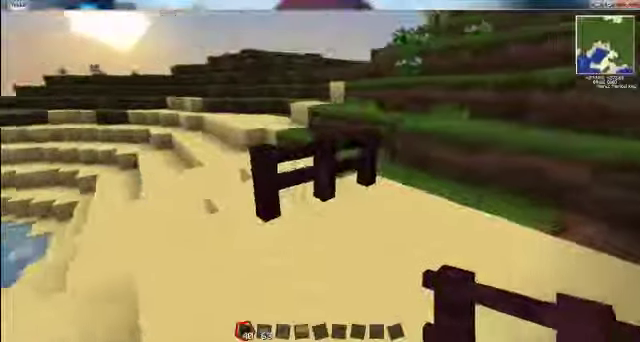
right_click(320, 171)
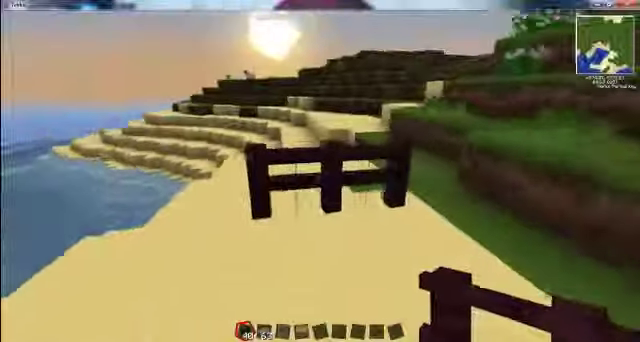